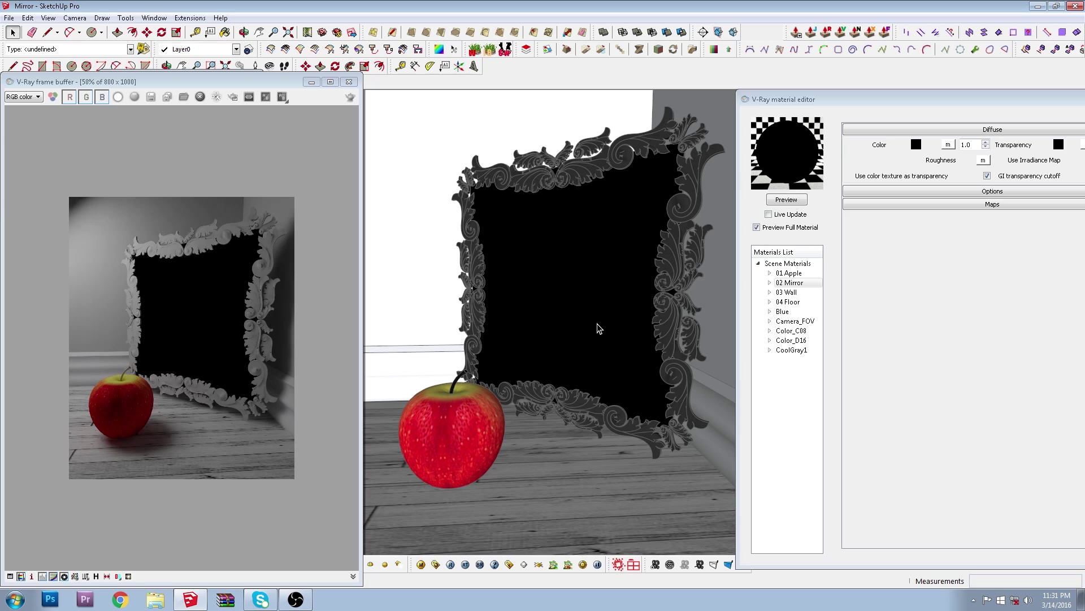
Collapse the Diffuse rollout in the 02 Mirror material editor.
click(921, 130)
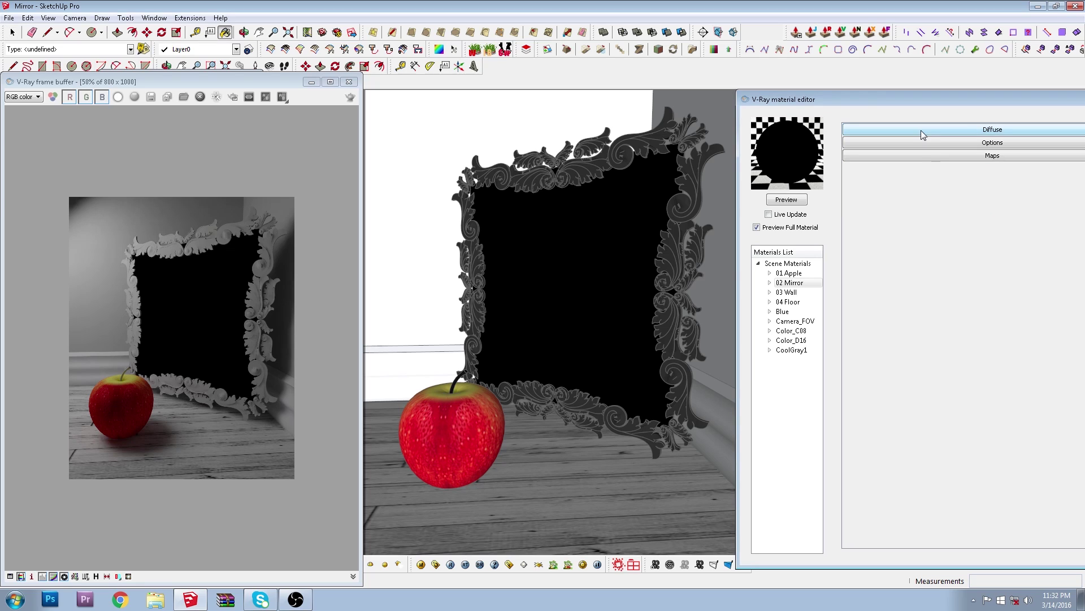
Create a Reflection layer on 02 Mirror from the Materials List.
right_click(799, 285)
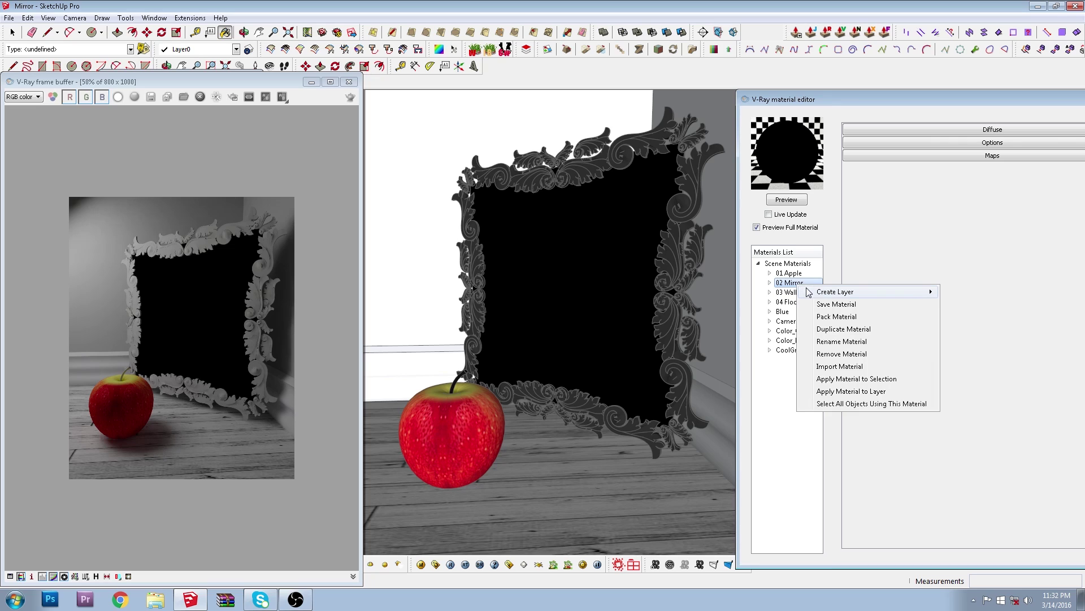
mouse_move(823, 291)
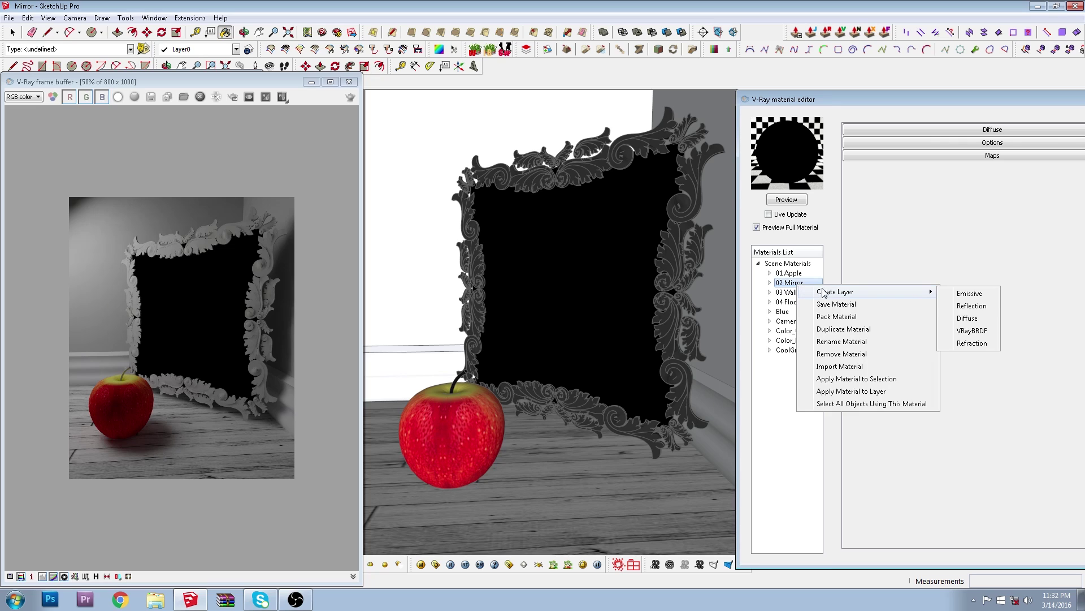
click(976, 310)
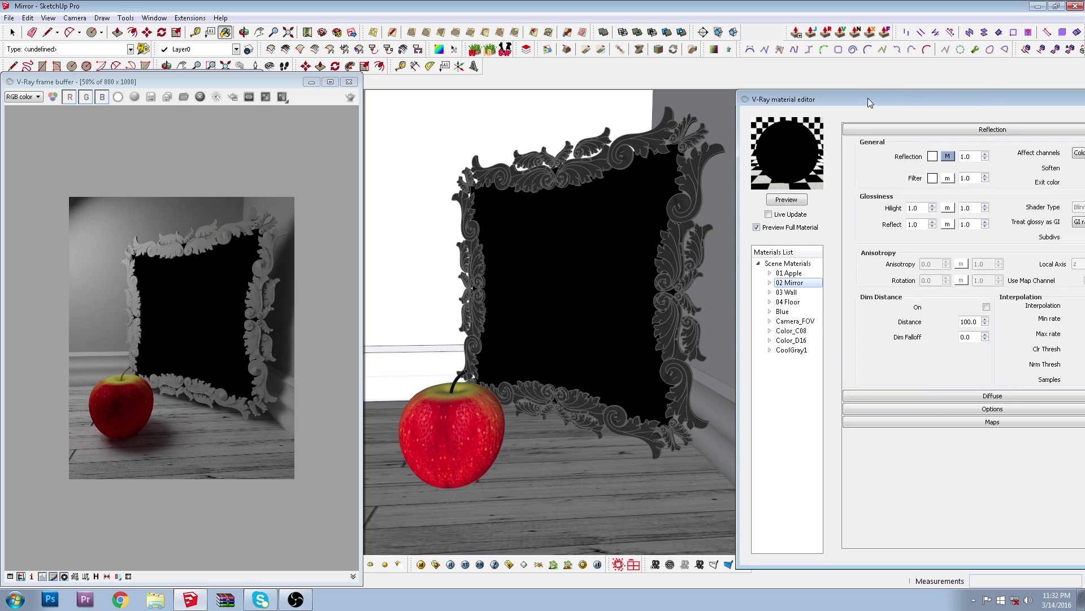
Reposition the material editor and open the reflection's TexFresnel map (IOR 1.55).
drag(894, 97, 804, 98)
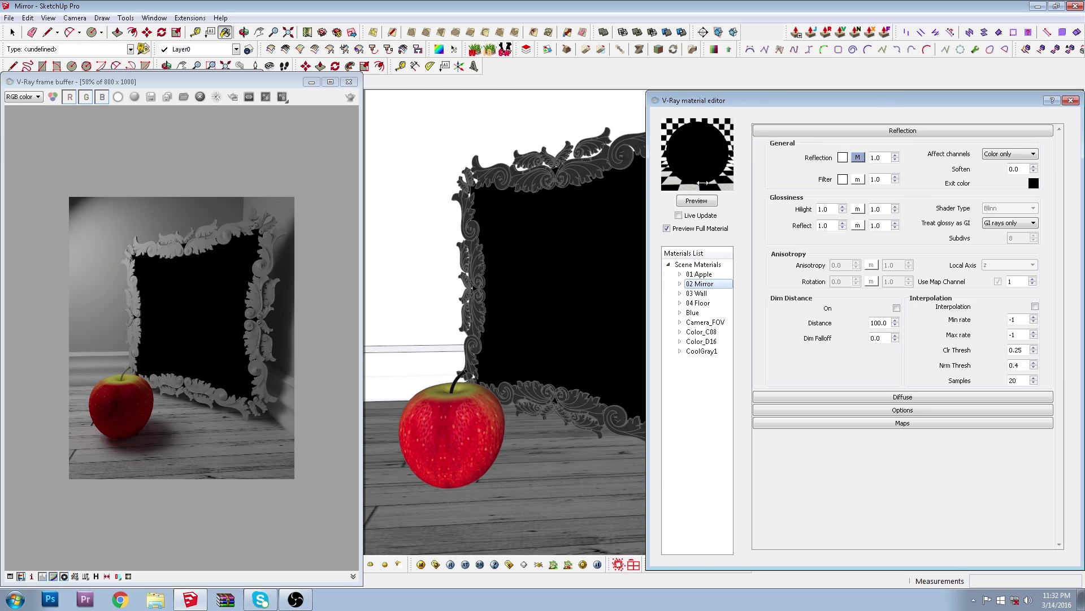
drag(797, 102, 802, 104)
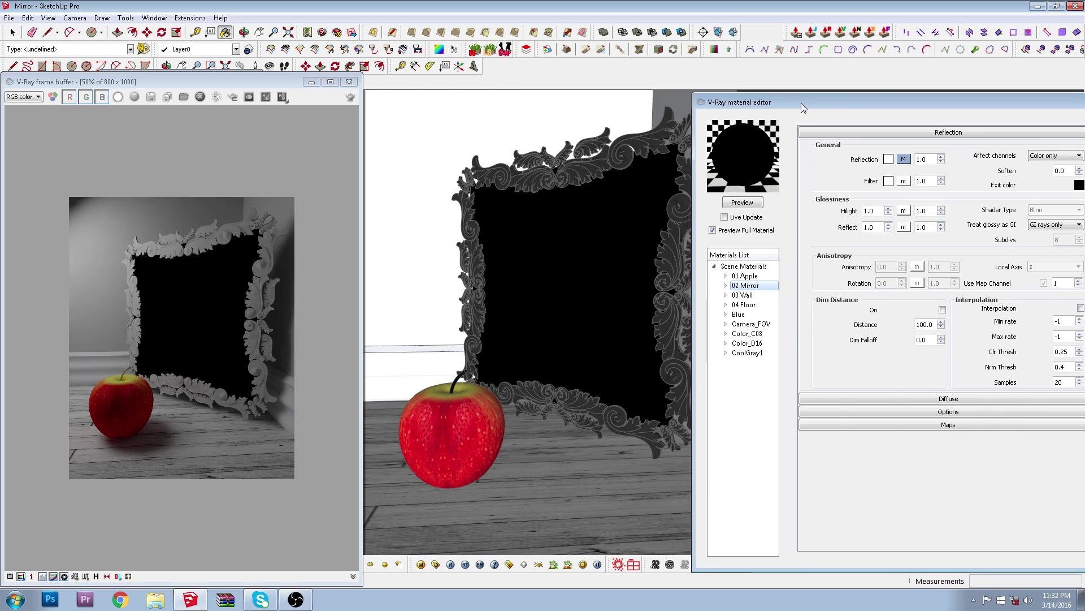
click(904, 160)
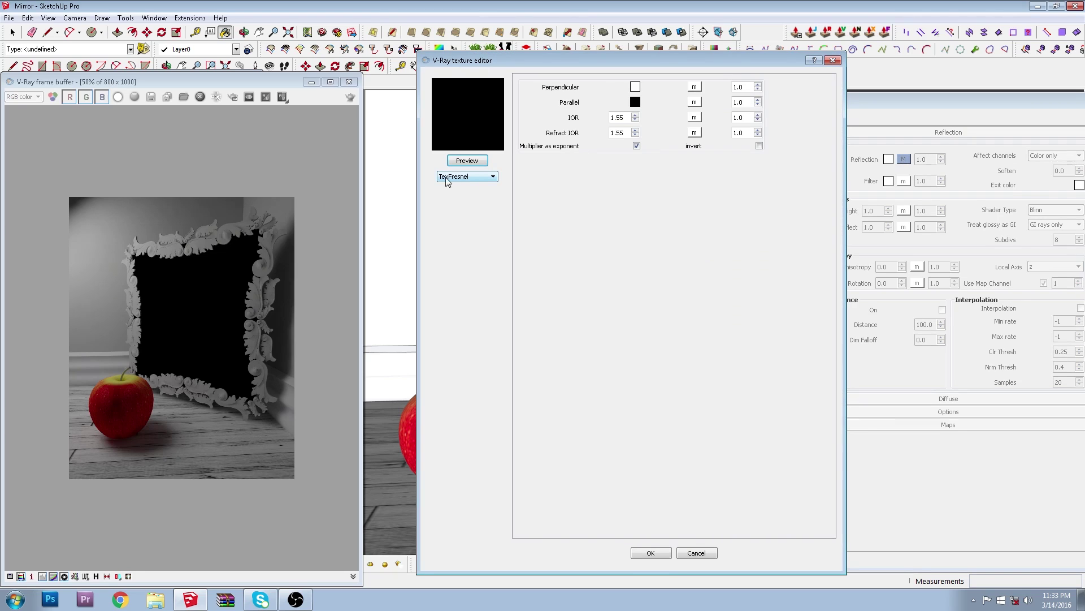
Change the reflection texture type from TexFresnel to None and confirm.
click(468, 178)
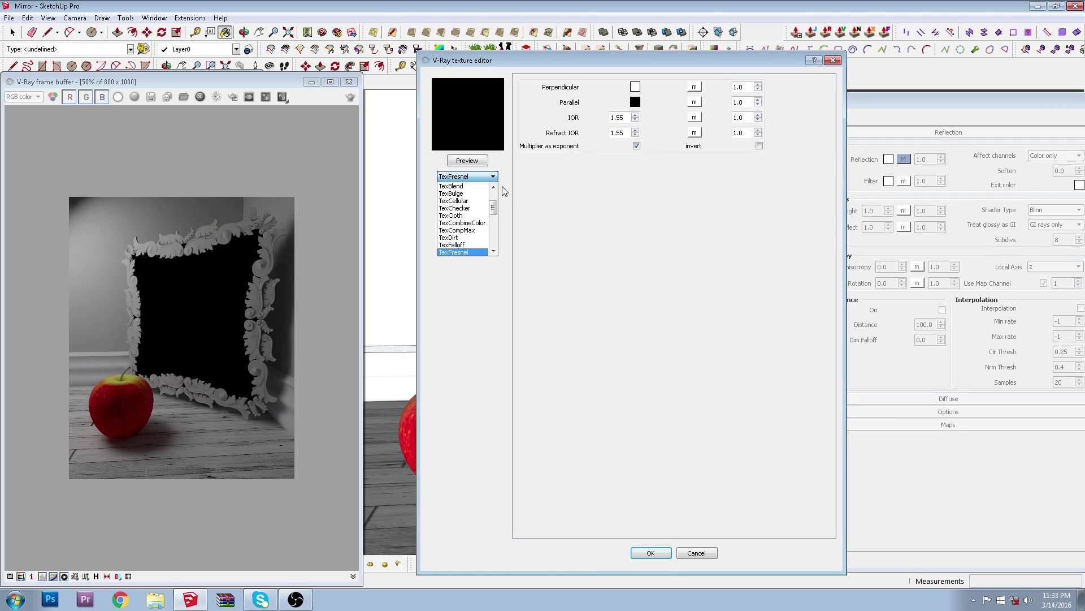
drag(494, 206, 494, 198)
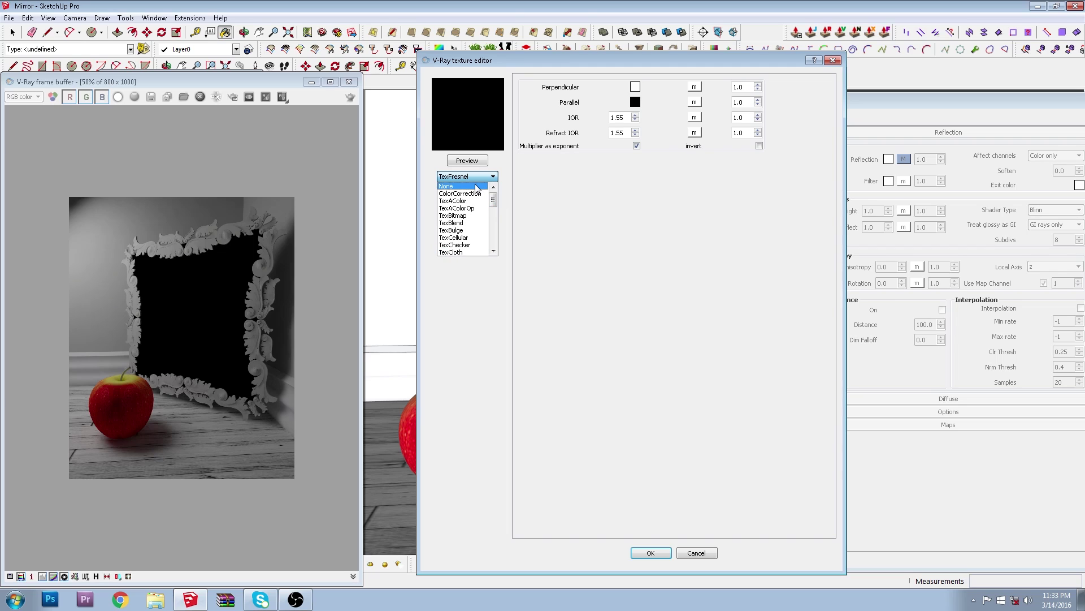
click(476, 187)
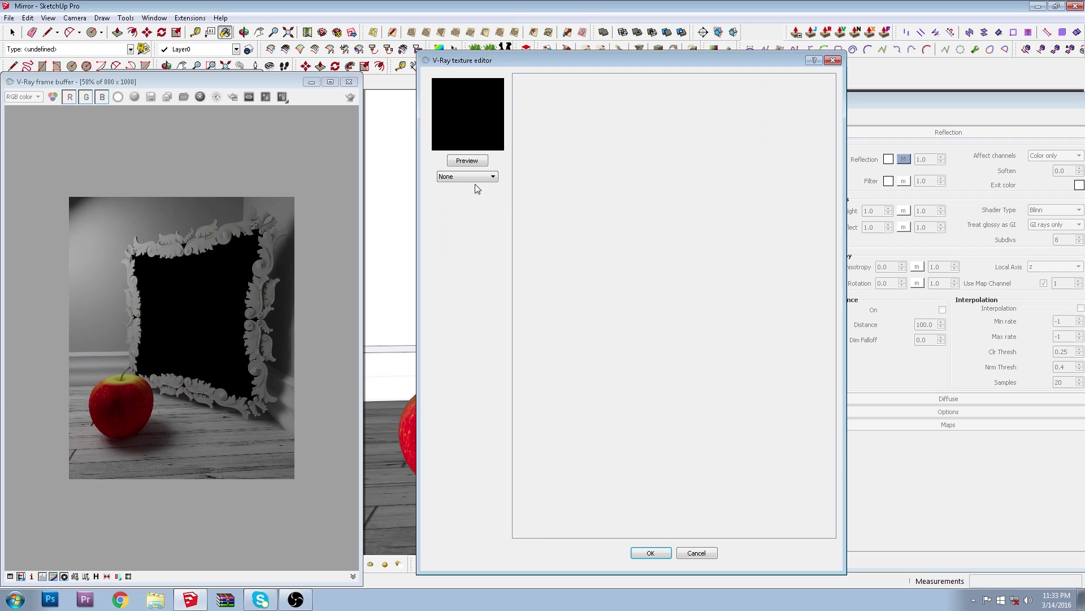
click(649, 553)
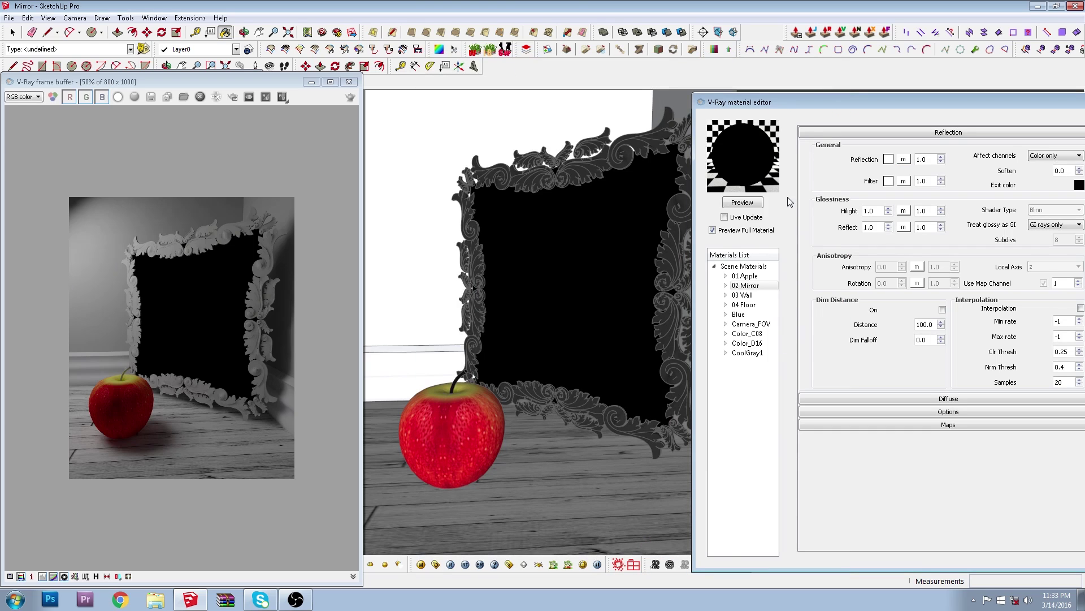
Refresh the preview sphere and render the scene showing the mirror reflecting the apple.
click(752, 205)
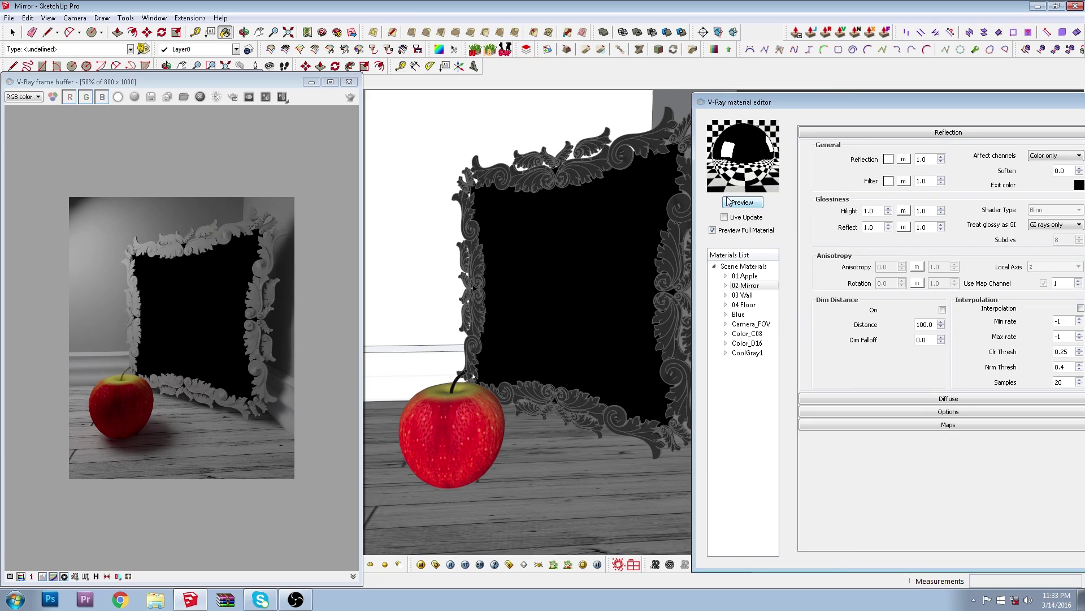
click(351, 98)
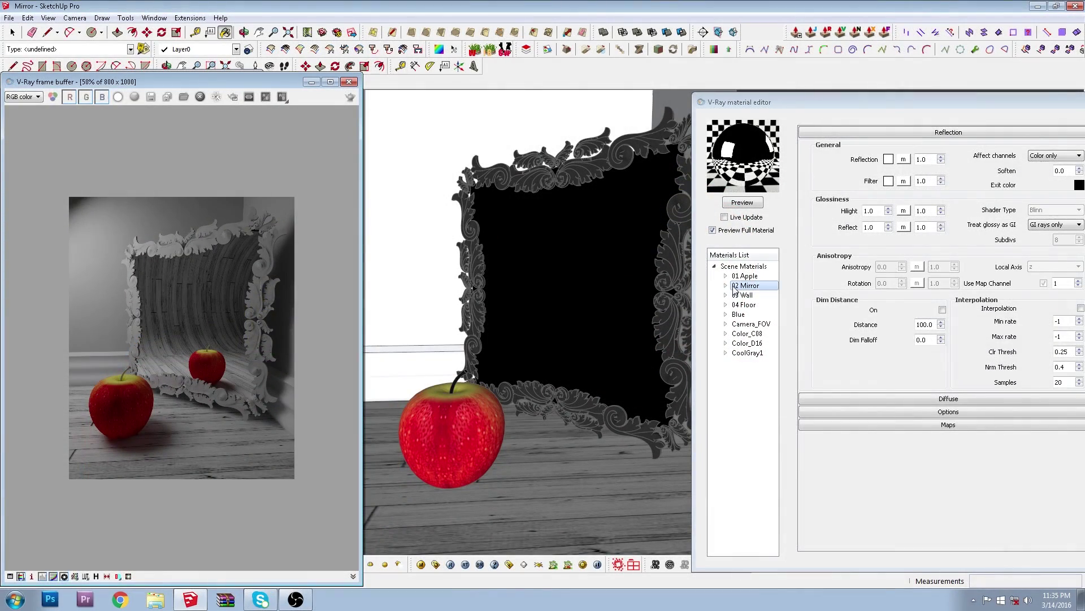
click(904, 159)
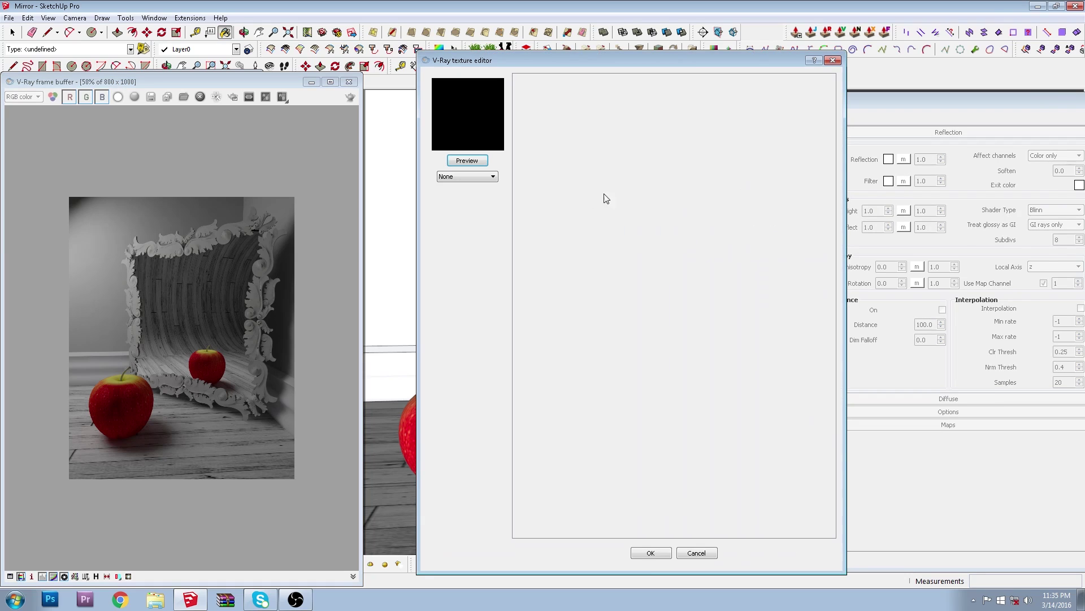
Switch the reflection texture back to TexFresnel (IOR 1.55) and update the preview sphere.
click(480, 177)
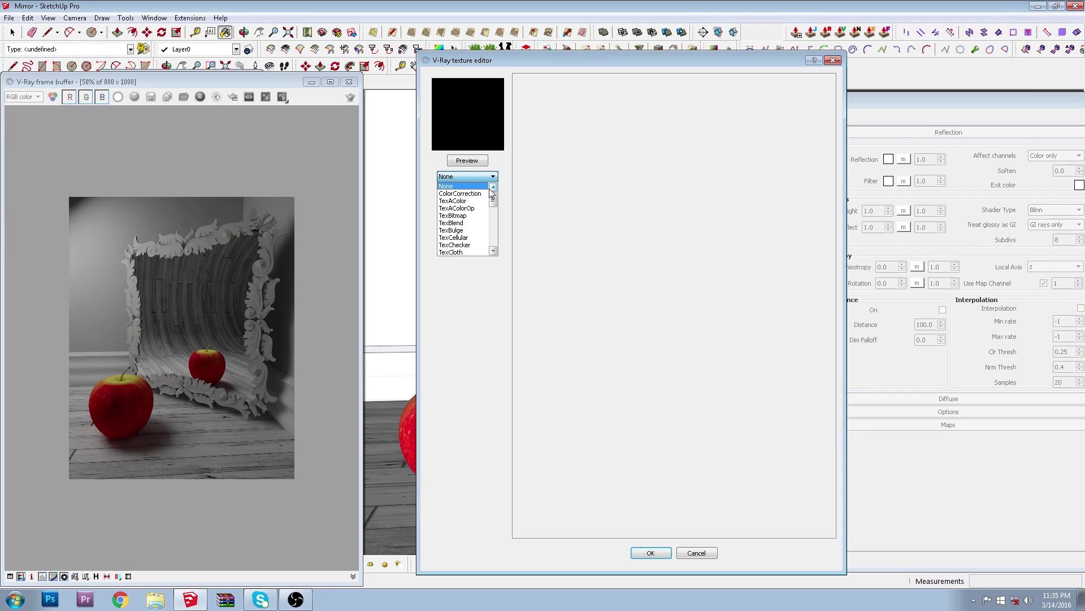
drag(493, 192, 493, 209)
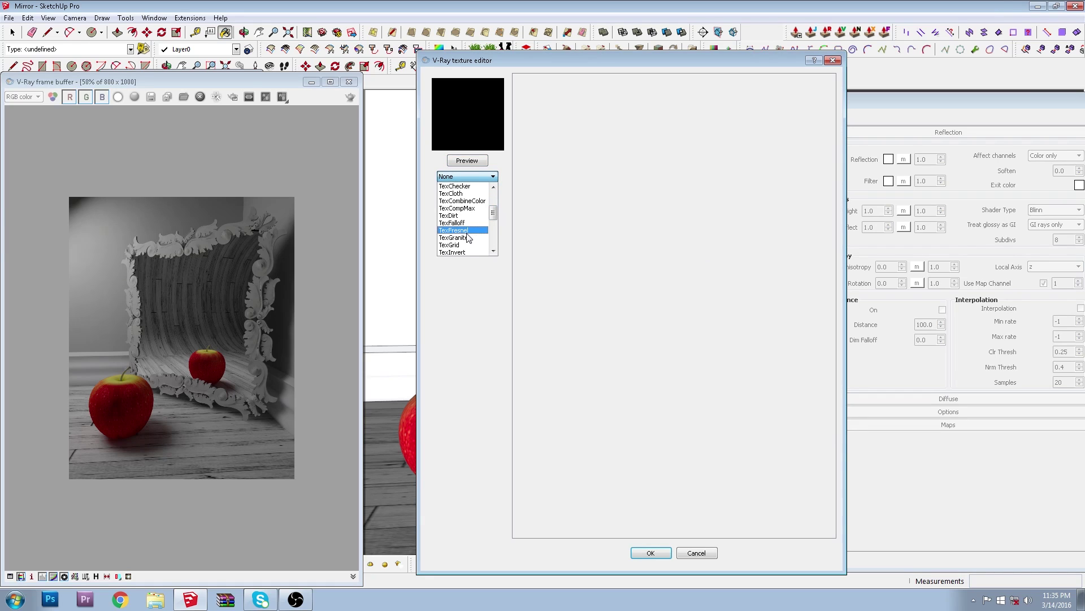
click(468, 236)
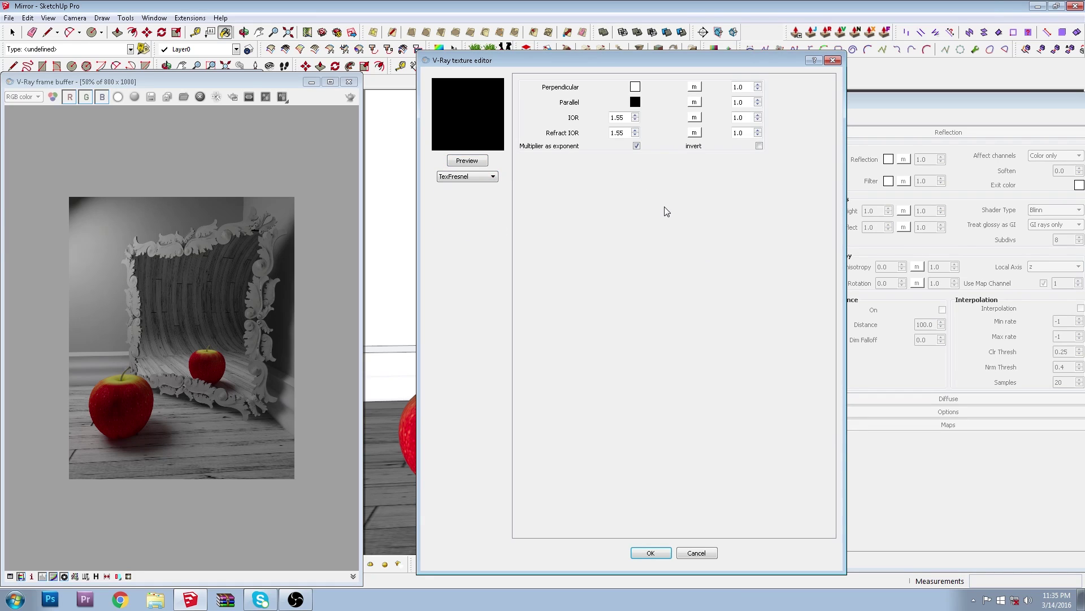
click(650, 553)
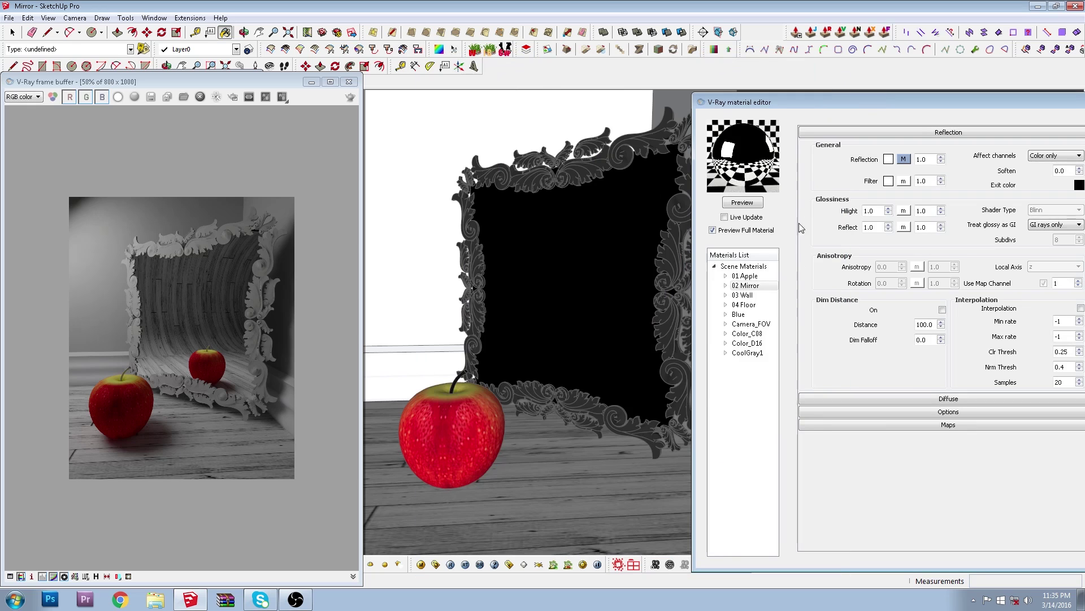
click(748, 205)
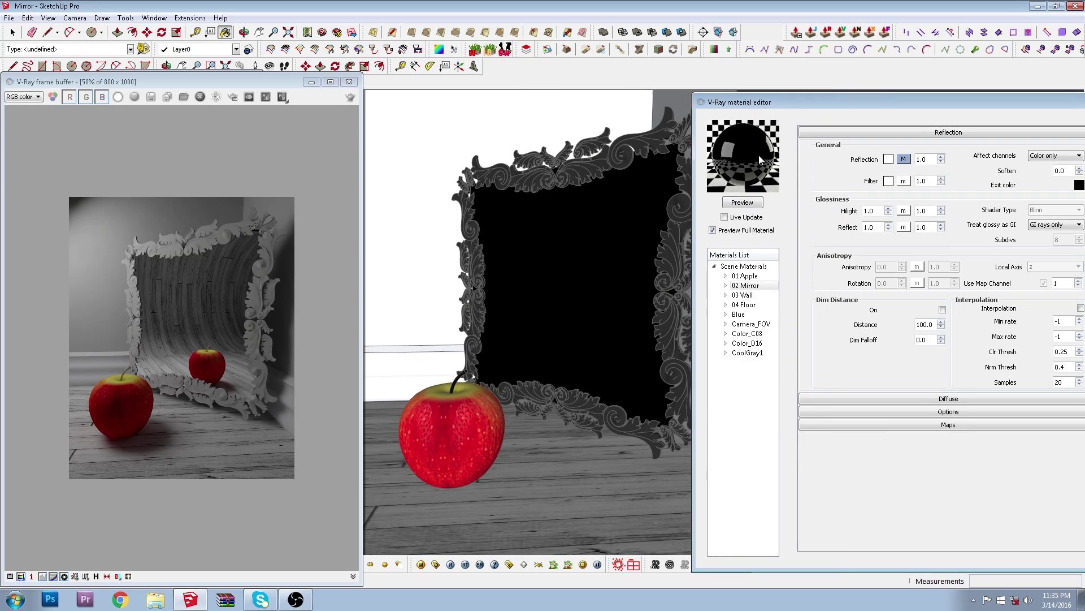
click(904, 160)
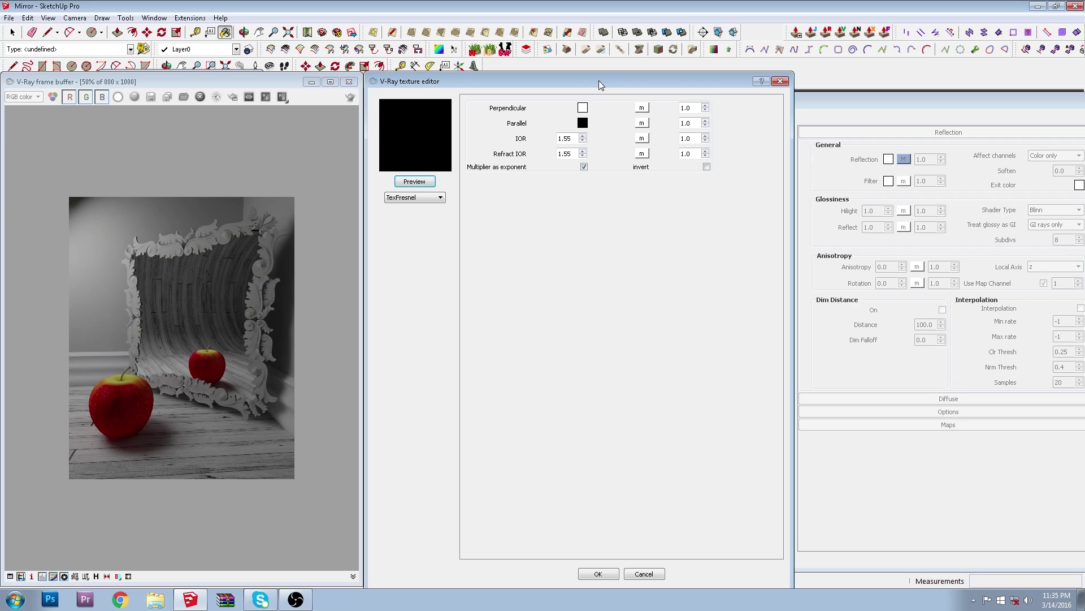
Set the Fresnel Parallel colour to white (Val 255) and refresh the preview.
click(583, 124)
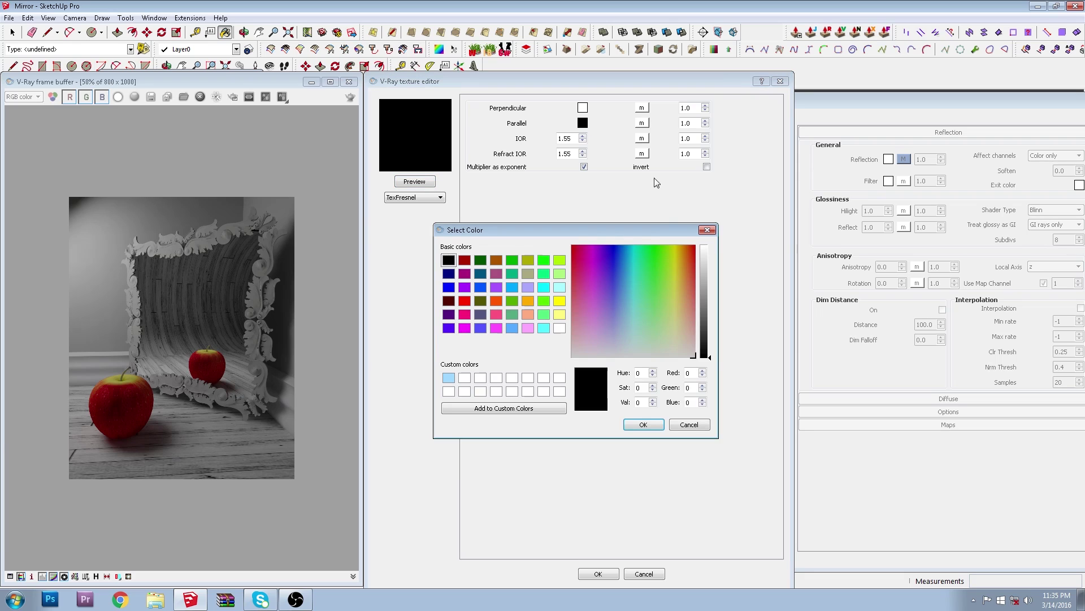
drag(709, 357, 720, 238)
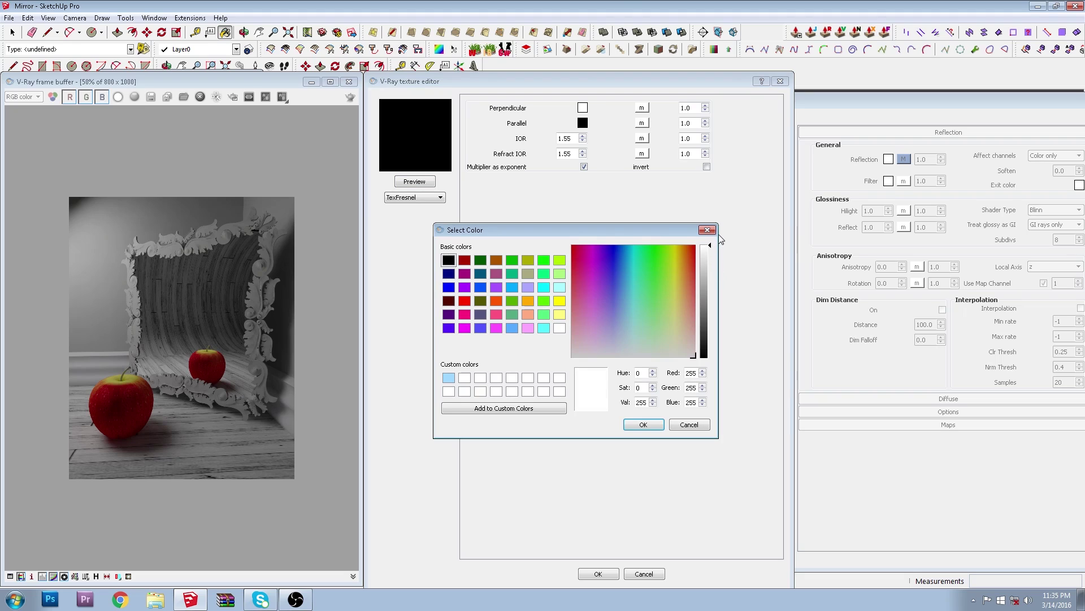
click(650, 428)
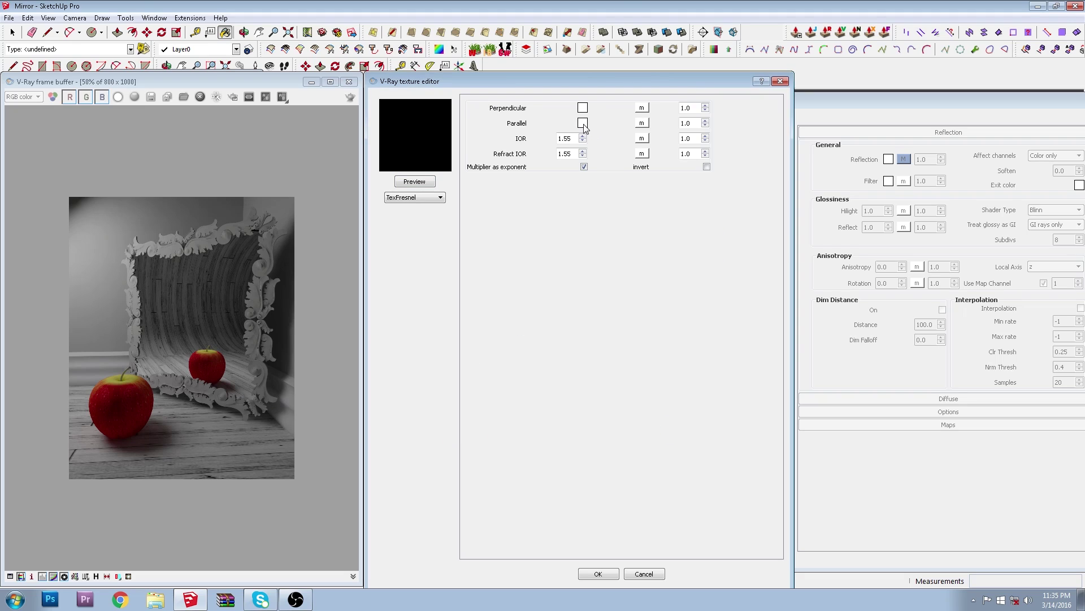
click(601, 573)
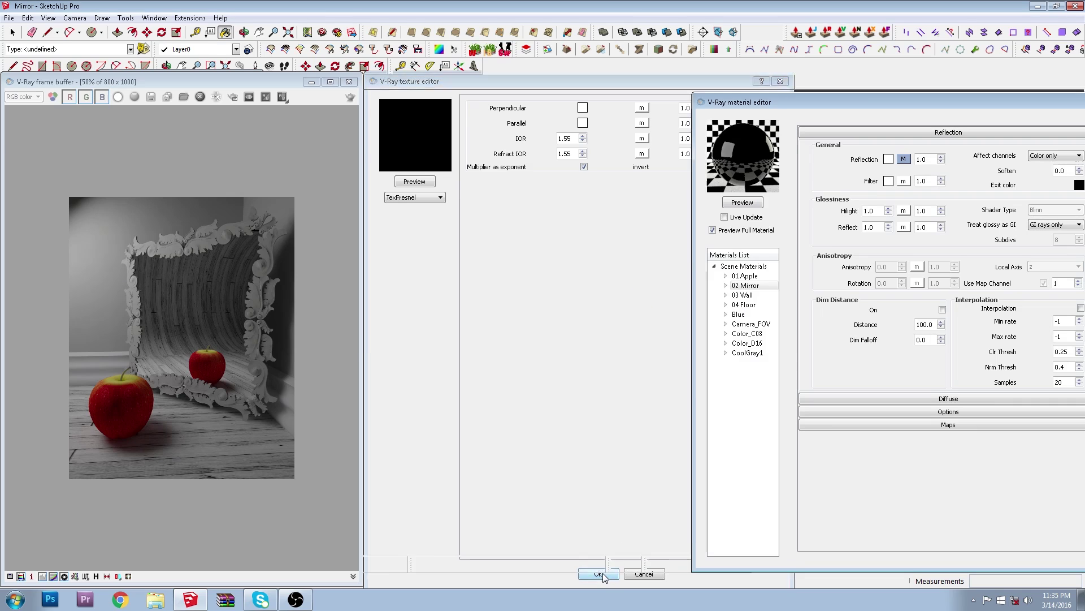
click(743, 204)
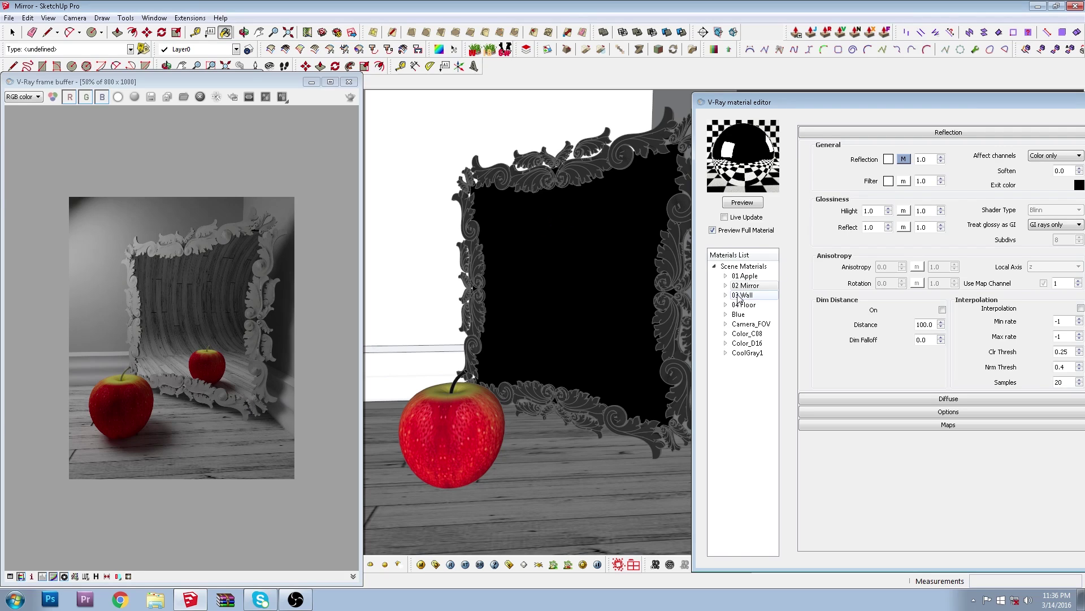
click(904, 159)
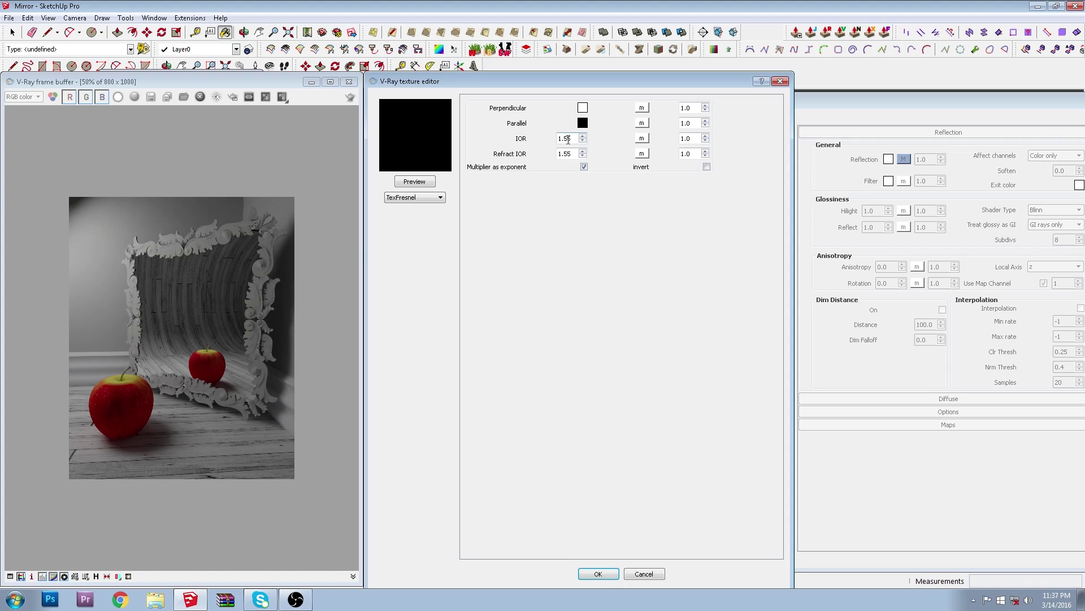
Change the Fresnel IOR from 1.55 to 40 and confirm.
double_click(568, 139)
text(40)
click(594, 574)
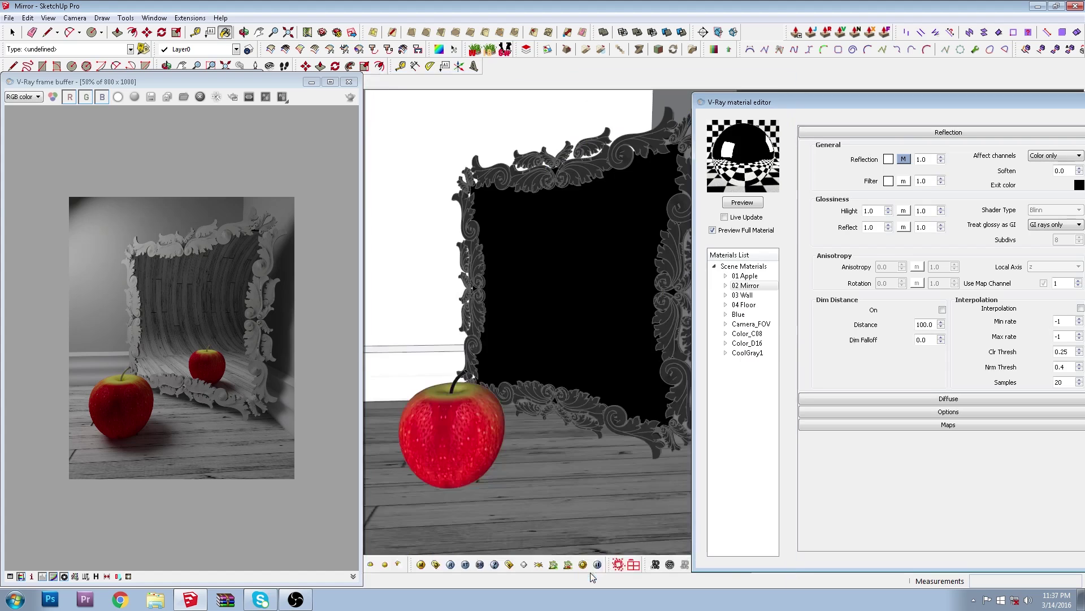
Refresh the preview, enable Region Render around the mirror and apple, and re-render.
click(753, 205)
click(236, 97)
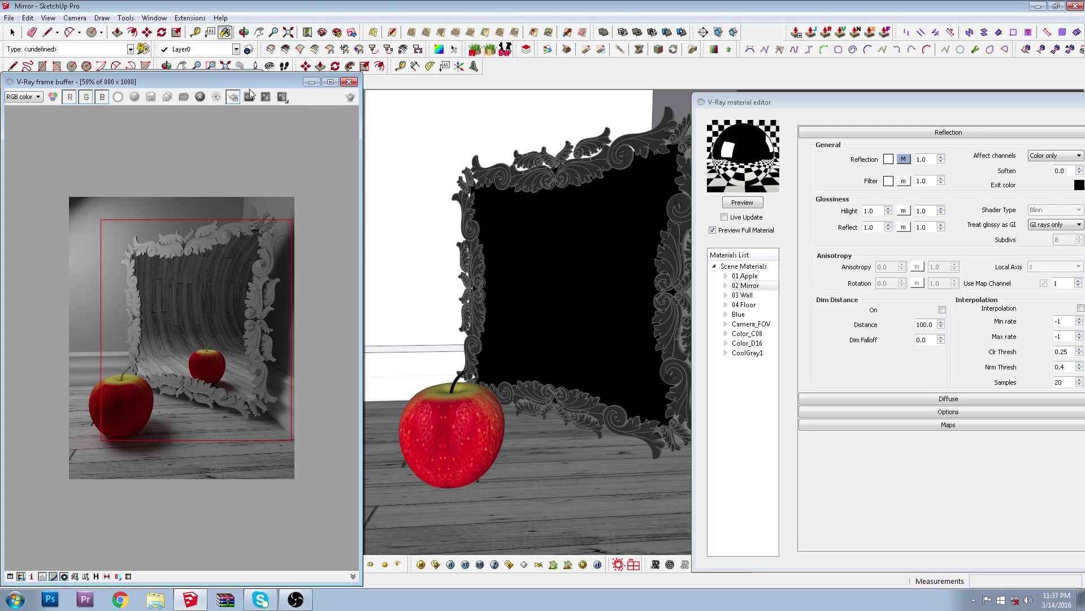
click(350, 100)
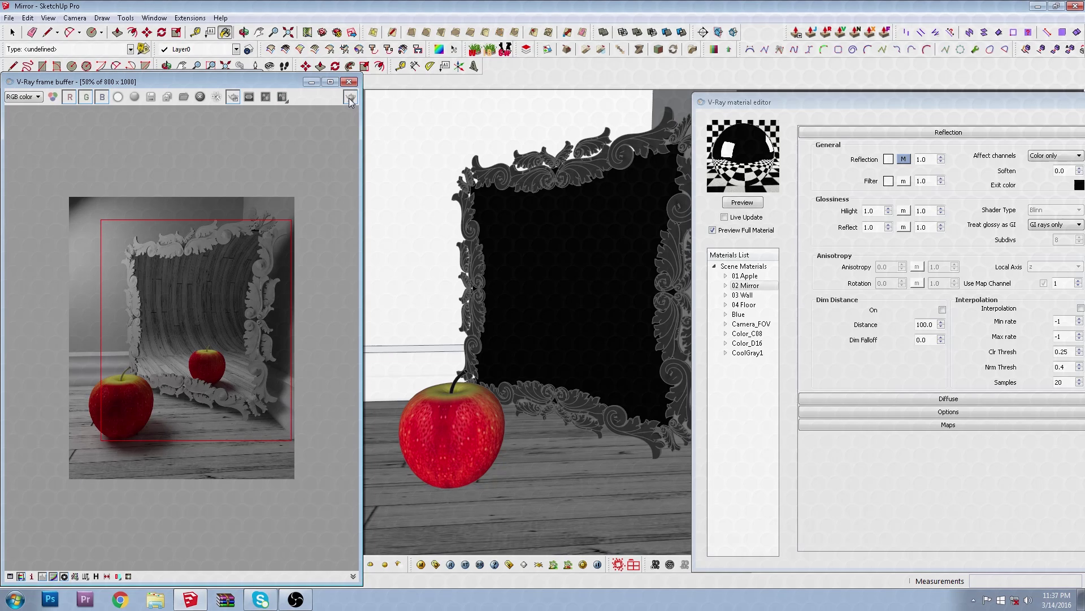